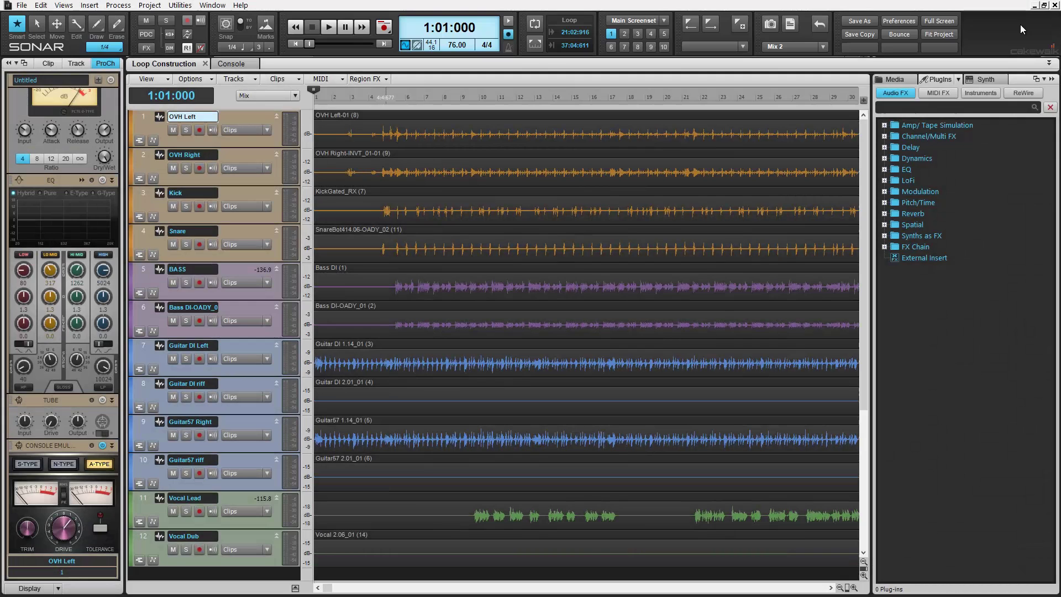
Dock the control bar at the bottom, float it over the tracks, then return it to the top.
{"action": "right_click", "coordinate": [1019, 24]}
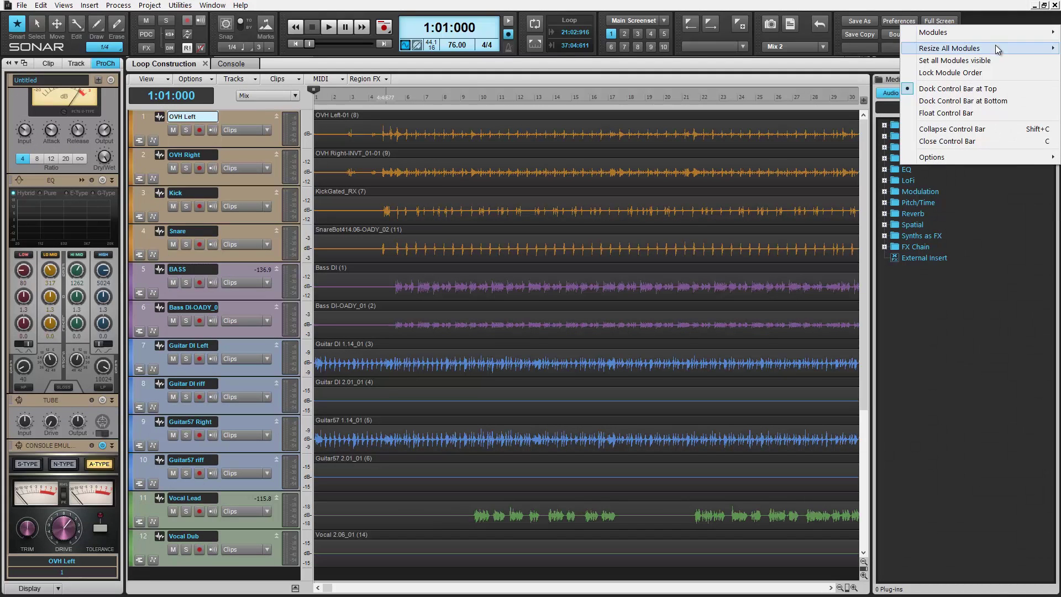
{"action": "left_click", "coordinate": [997, 101]}
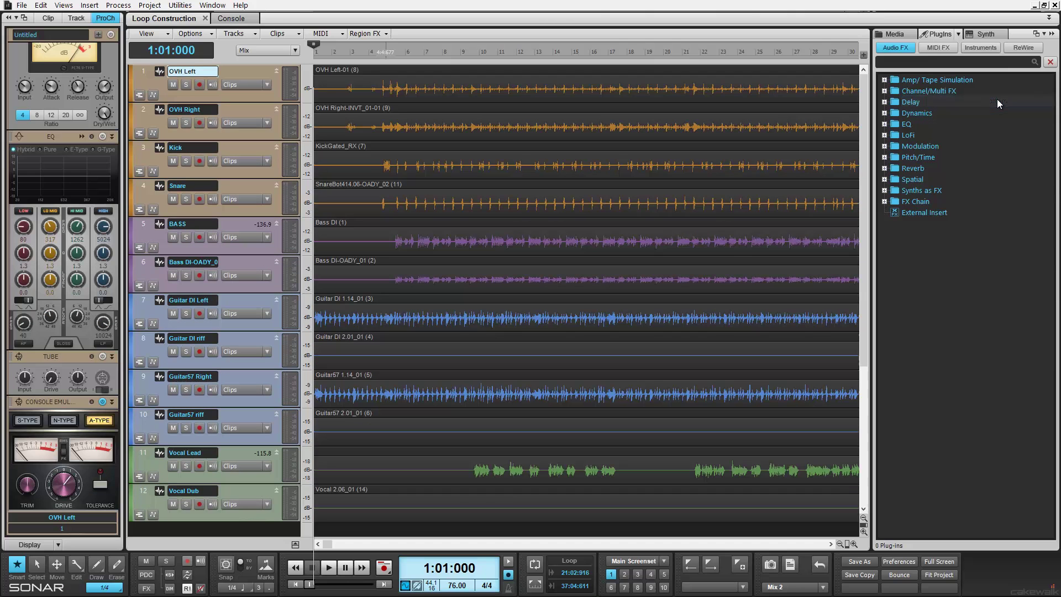
{"action": "right_click", "coordinate": [1001, 576]}
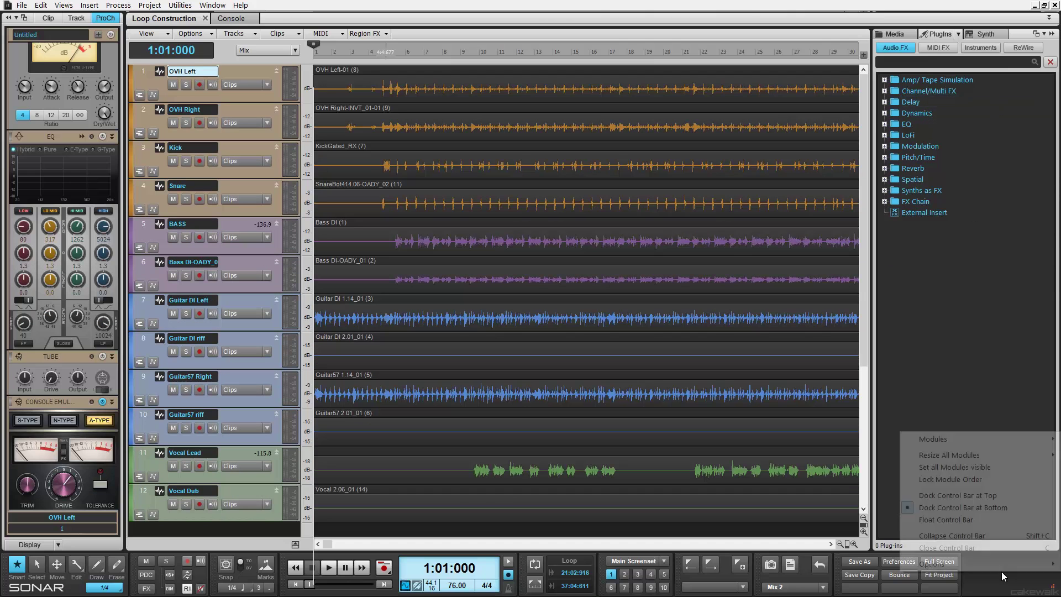
{"action": "left_click", "coordinate": [965, 520]}
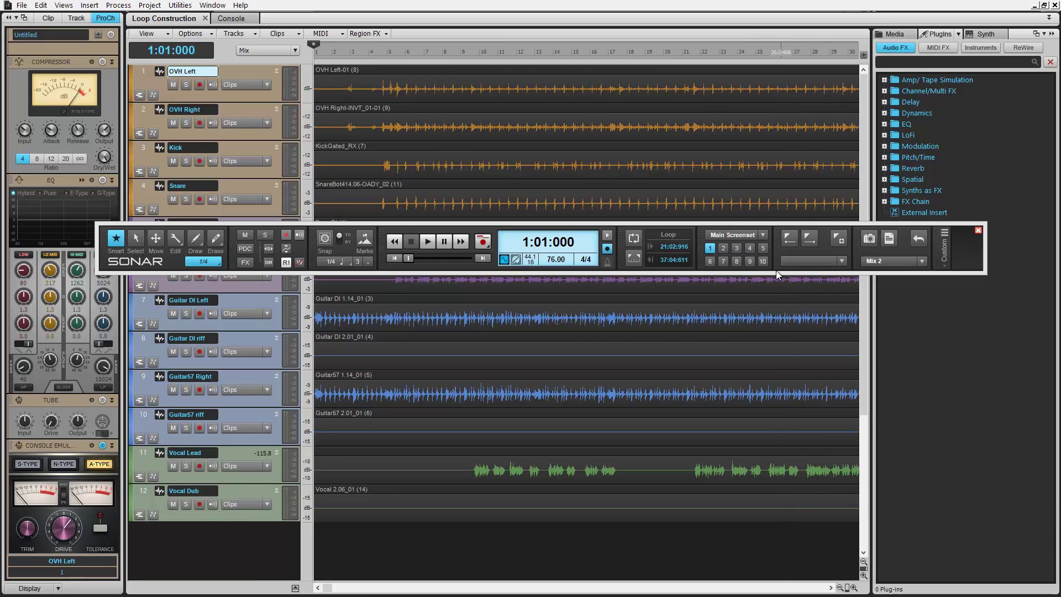
{"action": "left_click_drag", "start_coordinate": [770, 273], "coordinate": [613, 275]}
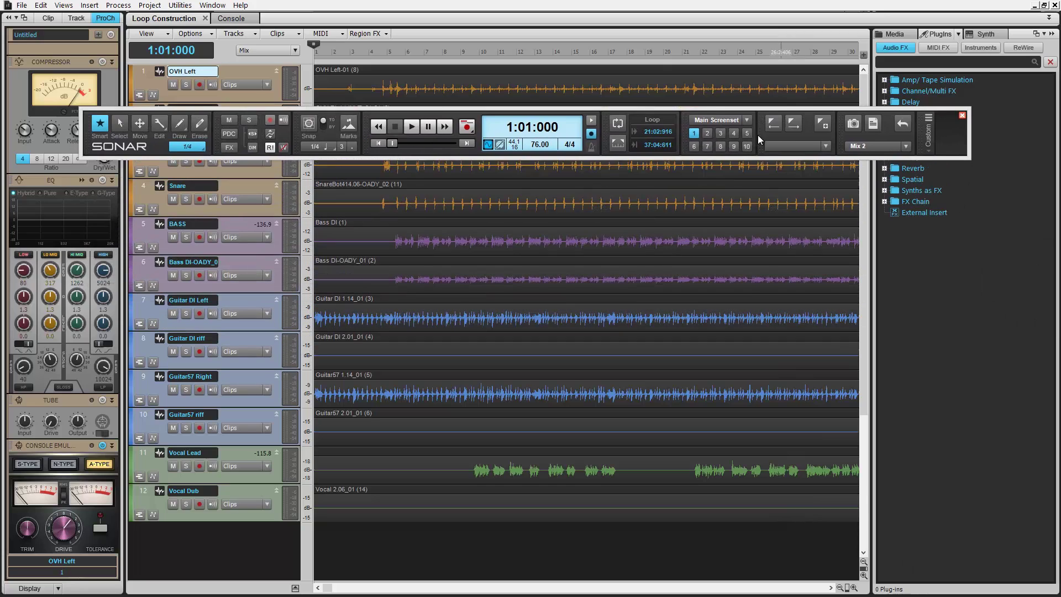
{"action": "mouse_move", "coordinate": [681, 293]}
{"action": "left_mouse_down"}
{"action": "mouse_move", "coordinate": [757, 51]}
{"action": "mouse_move", "coordinate": [779, 313]}
{"action": "mouse_move", "coordinate": [777, 51]}
{"action": "left_mouse_up"}
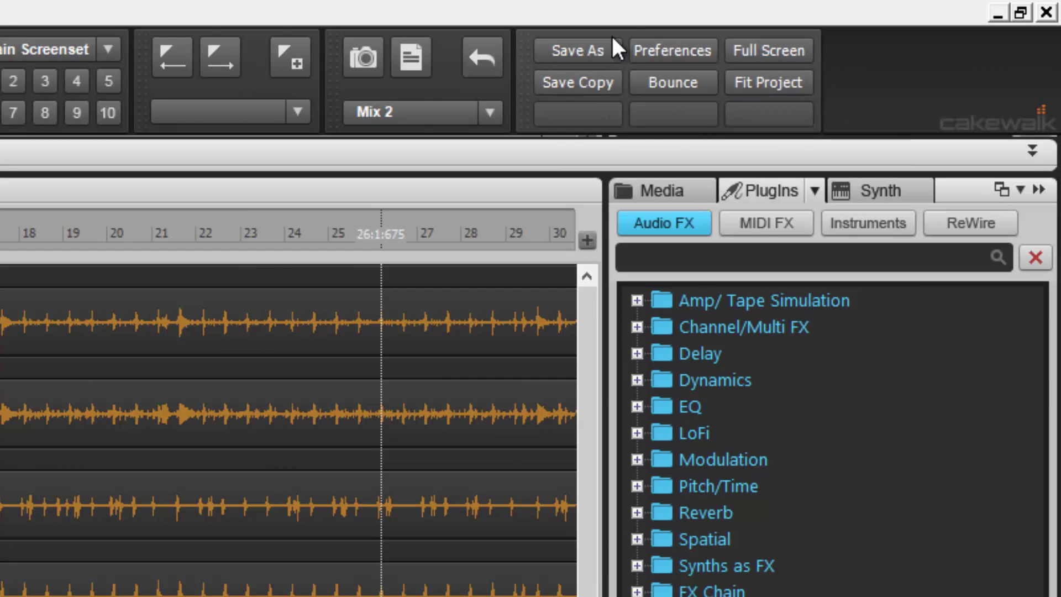
{"action": "right_click", "coordinate": [581, 81]}
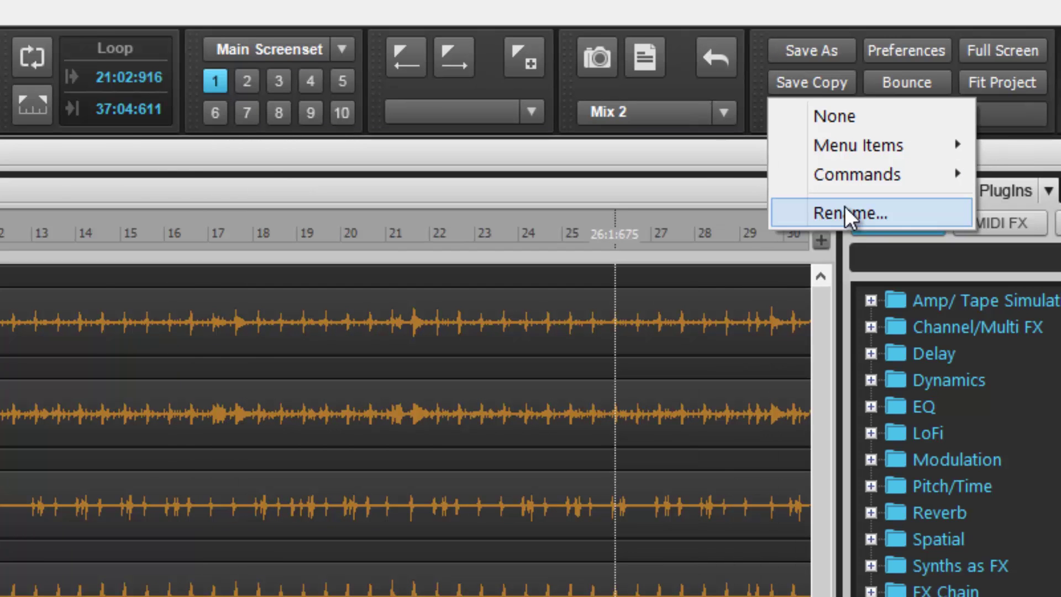
{"action": "left_click", "coordinate": [999, 149]}
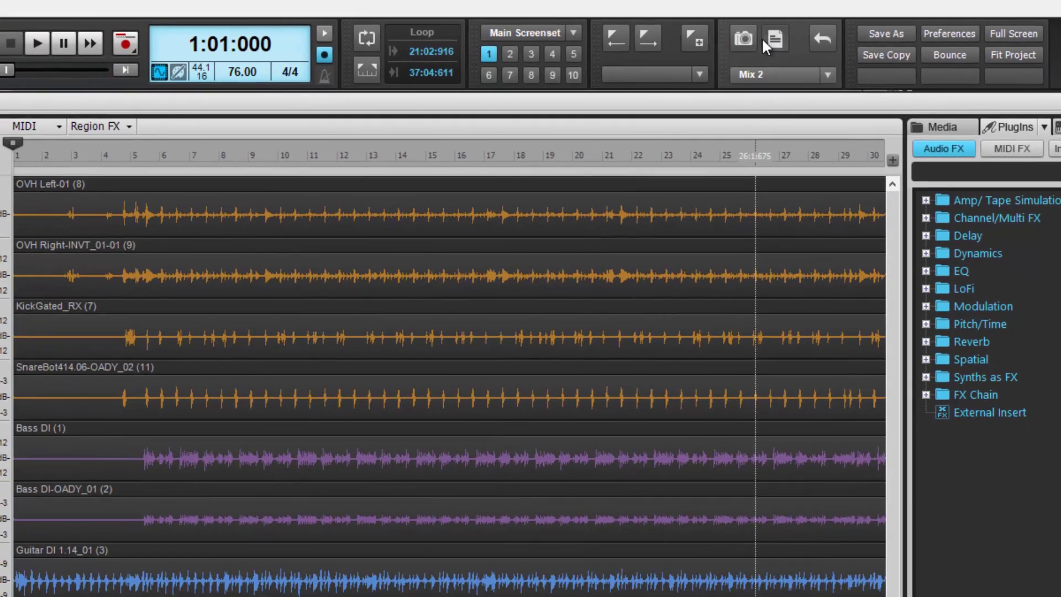
Snapshot the current mix from Mix Recall and save it as scene 'Mix 3'.
{"action": "left_click", "coordinate": [743, 39]}
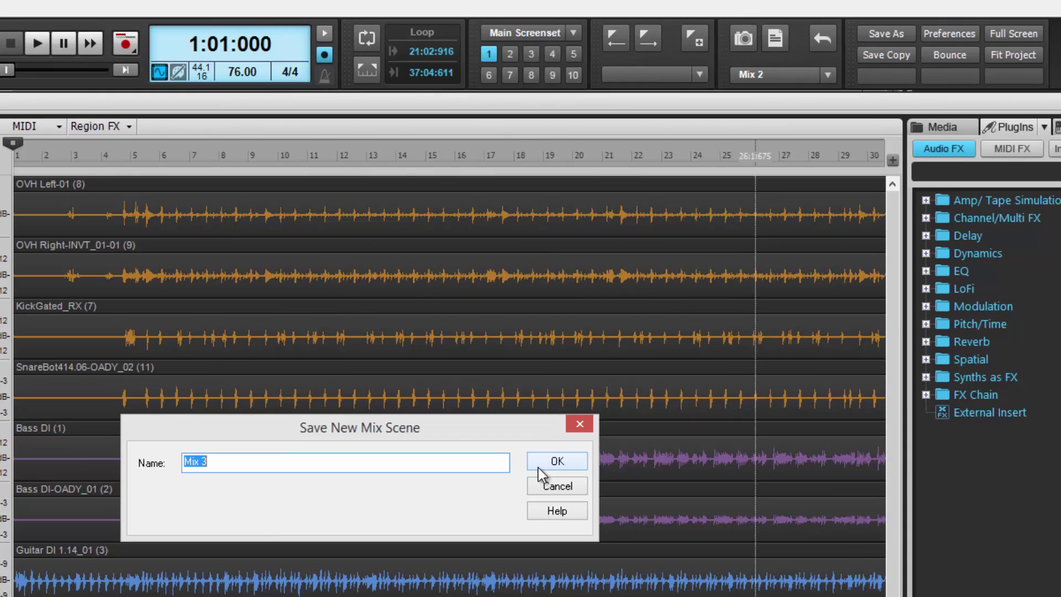
{"action": "left_click", "coordinate": [558, 462]}
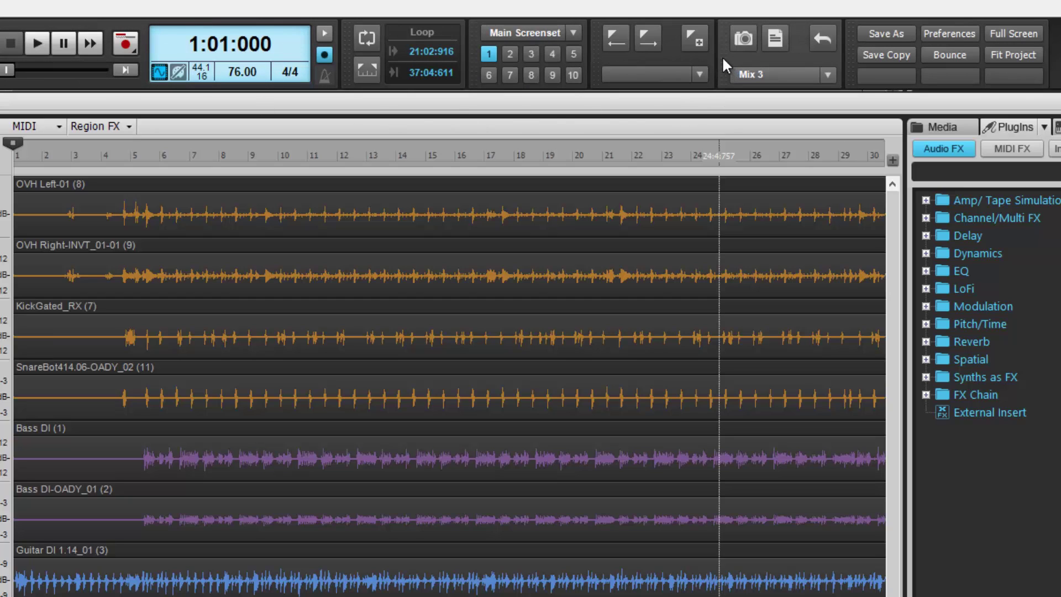
Drag the Mix Recall module to a new position and set all control-bar modules visible.
{"action": "mouse_move", "coordinate": [722, 58]}
{"action": "left_mouse_down"}
{"action": "mouse_move", "coordinate": [484, 56]}
{"action": "mouse_move", "coordinate": [580, 57]}
{"action": "left_mouse_up"}
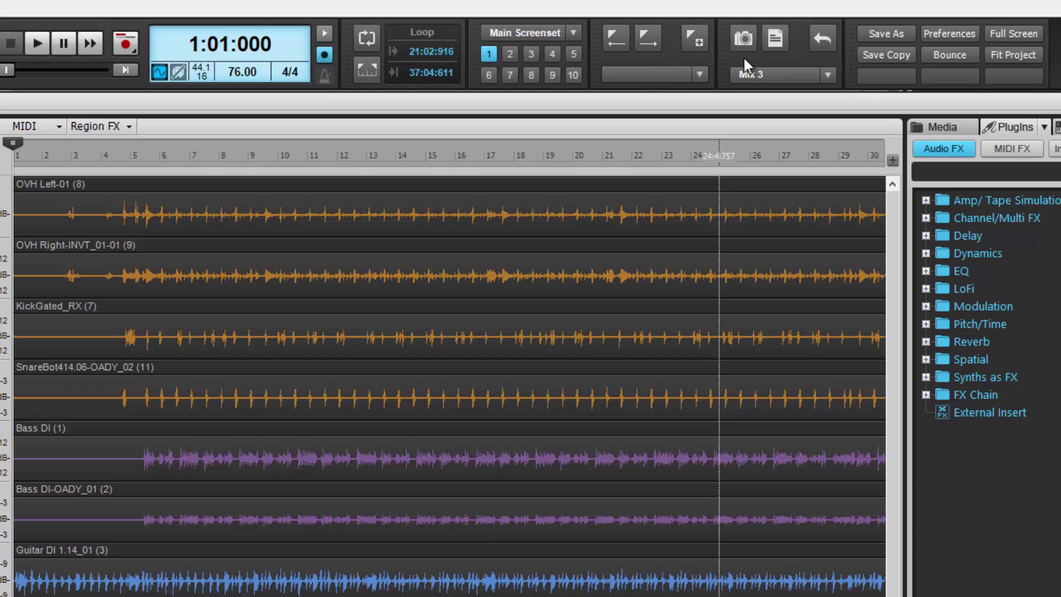
{"action": "left_click_drag", "start_coordinate": [581, 58], "coordinate": [744, 55]}
{"action": "right_click", "coordinate": [953, 55]}
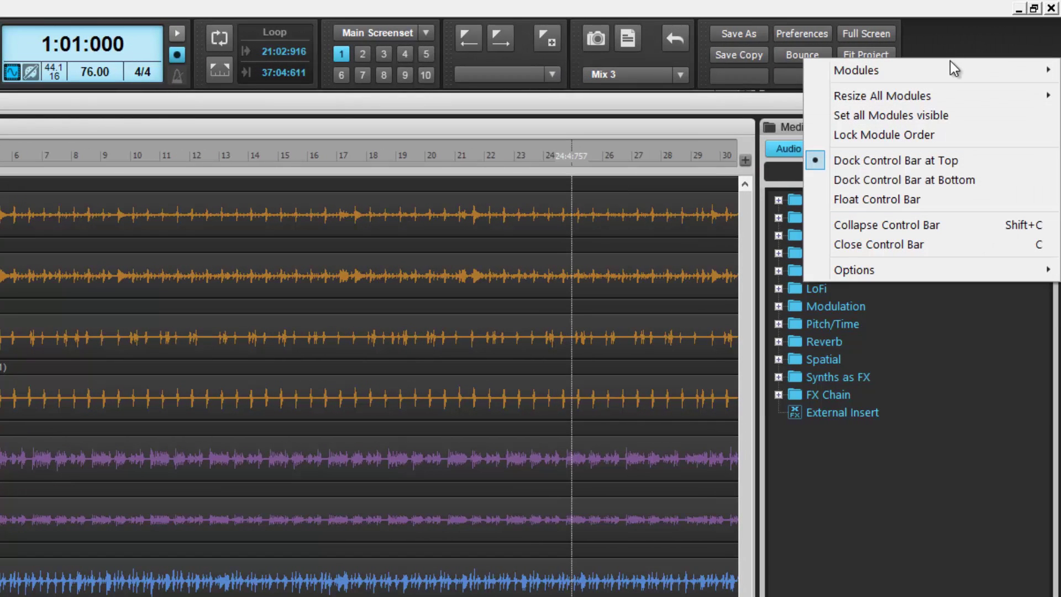
{"action": "mouse_move", "coordinate": [920, 70]}
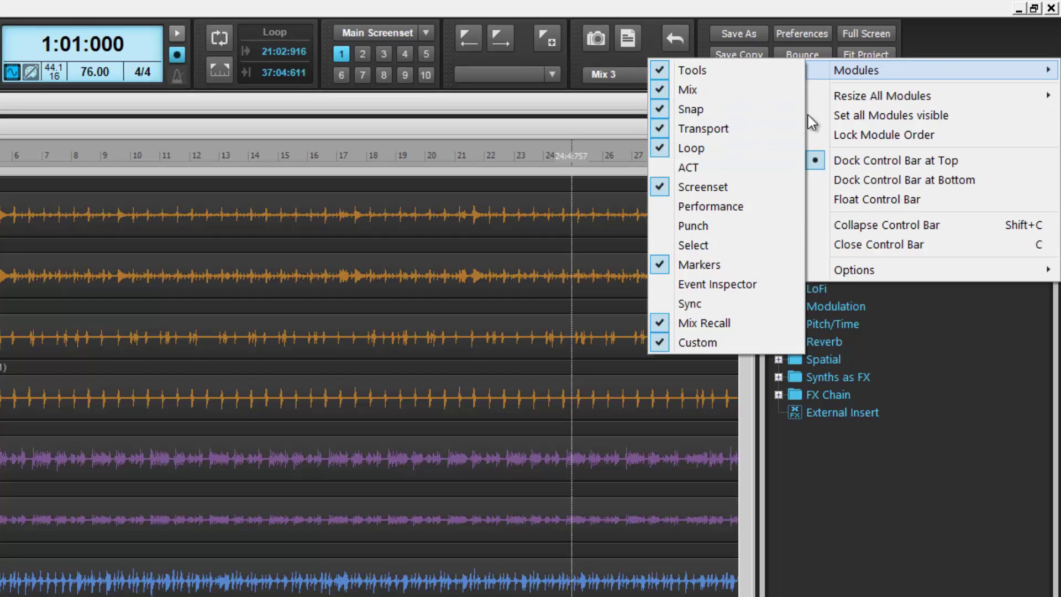
{"action": "left_click", "coordinate": [851, 112]}
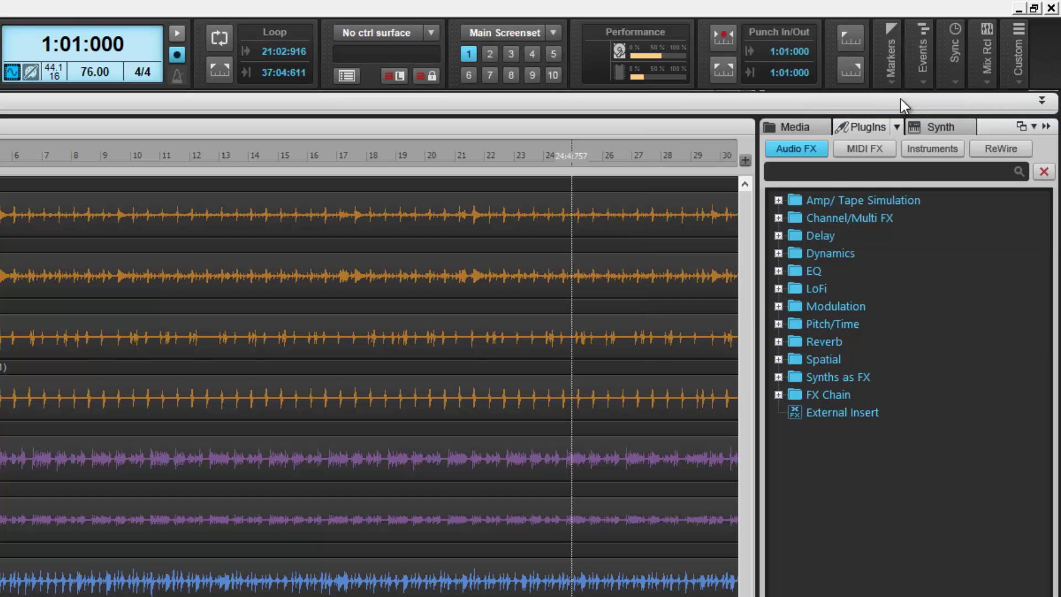
{"action": "right_click", "coordinate": [700, 55]}
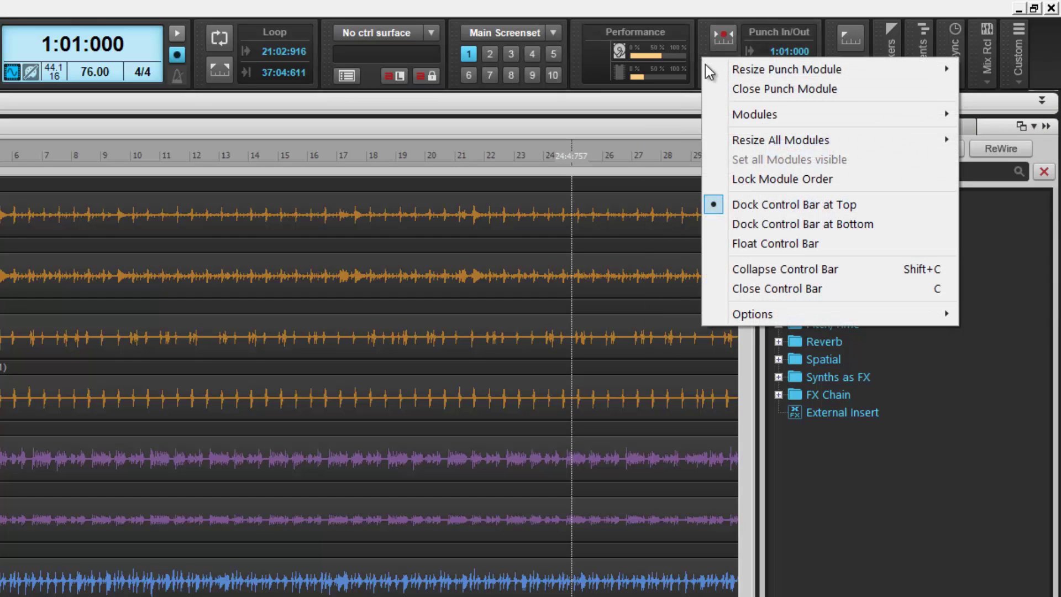
{"action": "mouse_move", "coordinate": [885, 88]}
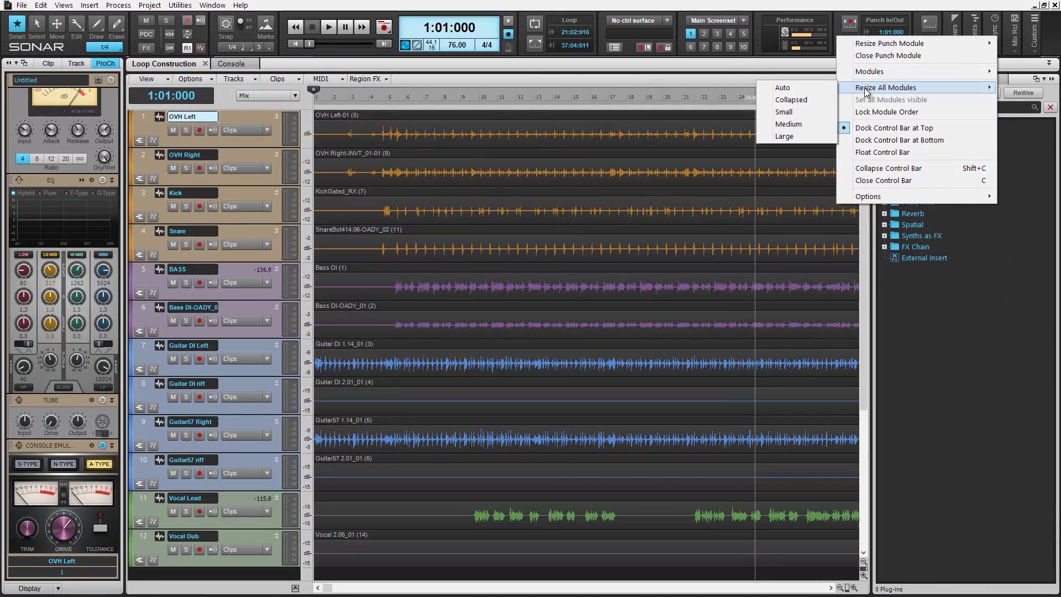
Resize all control-bar modules to large, then to medium.
{"action": "left_click", "coordinate": [784, 136]}
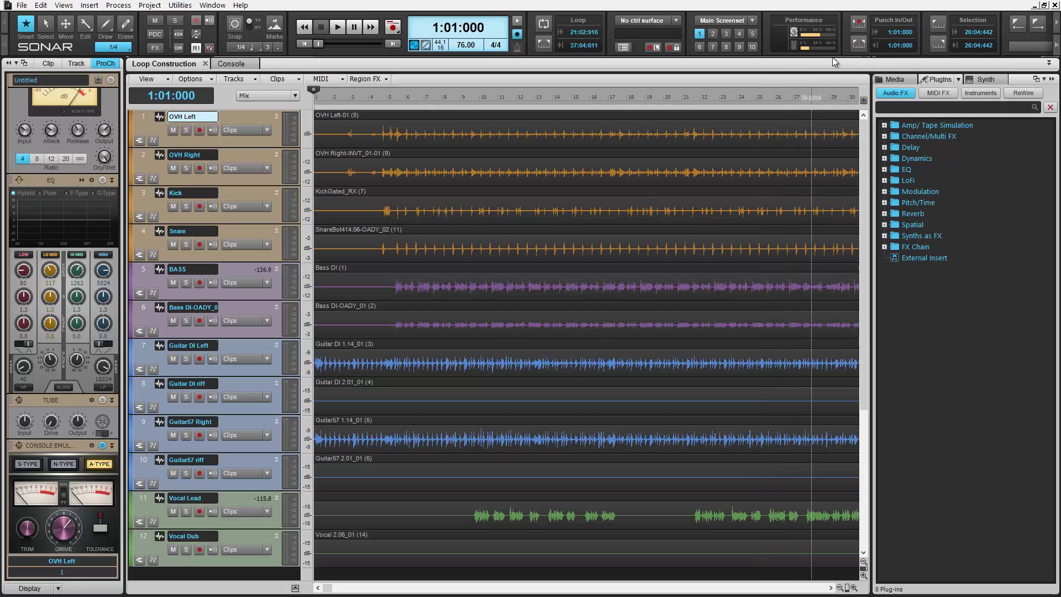
{"action": "left_click", "coordinate": [1055, 46]}
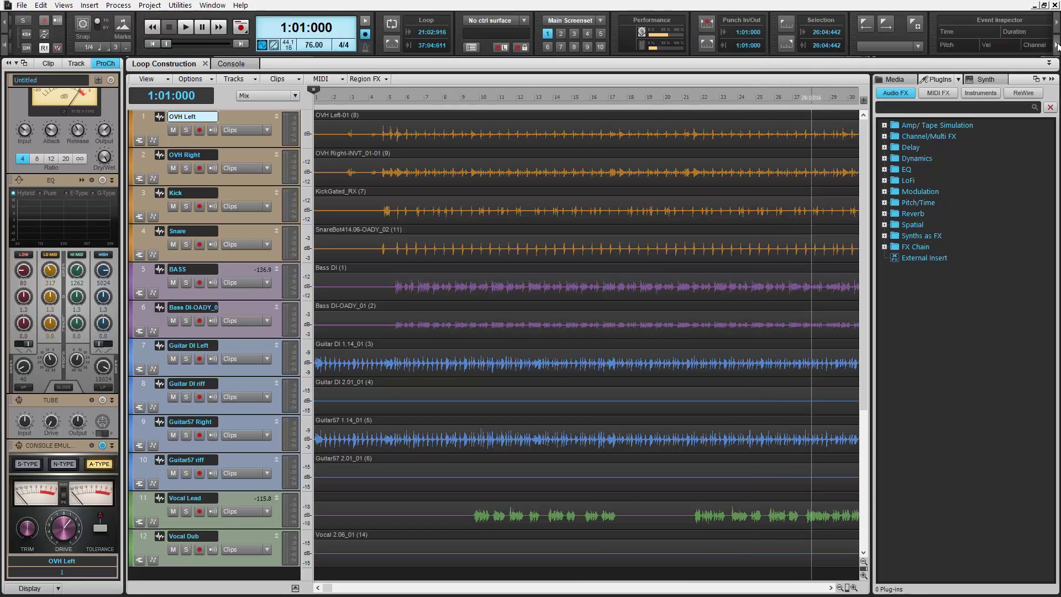
{"action": "right_click", "coordinate": [927, 45]}
{"action": "mouse_move", "coordinate": [949, 98]}
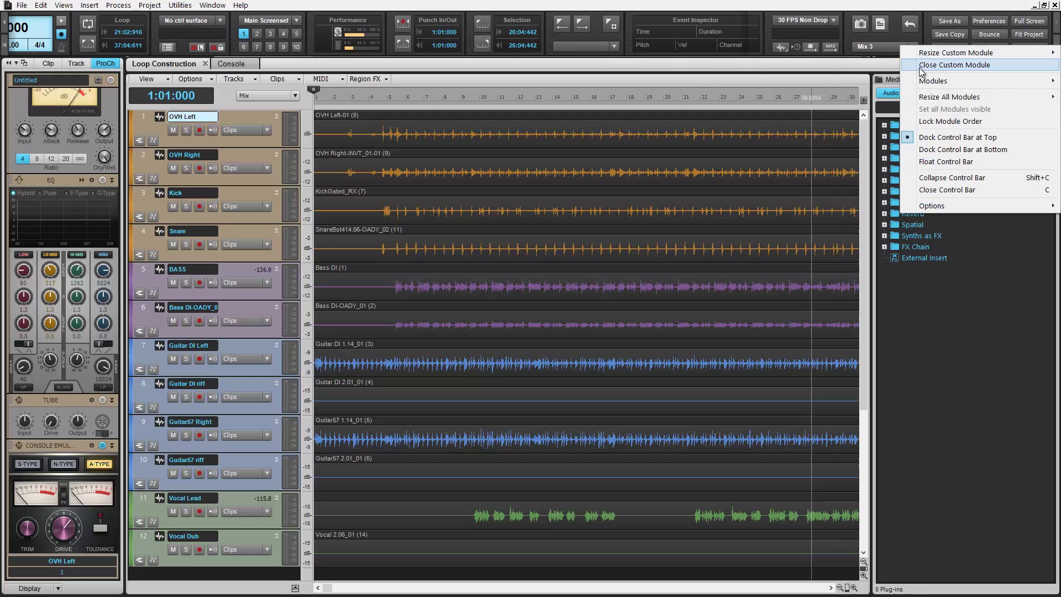
{"action": "left_click", "coordinate": [851, 133]}
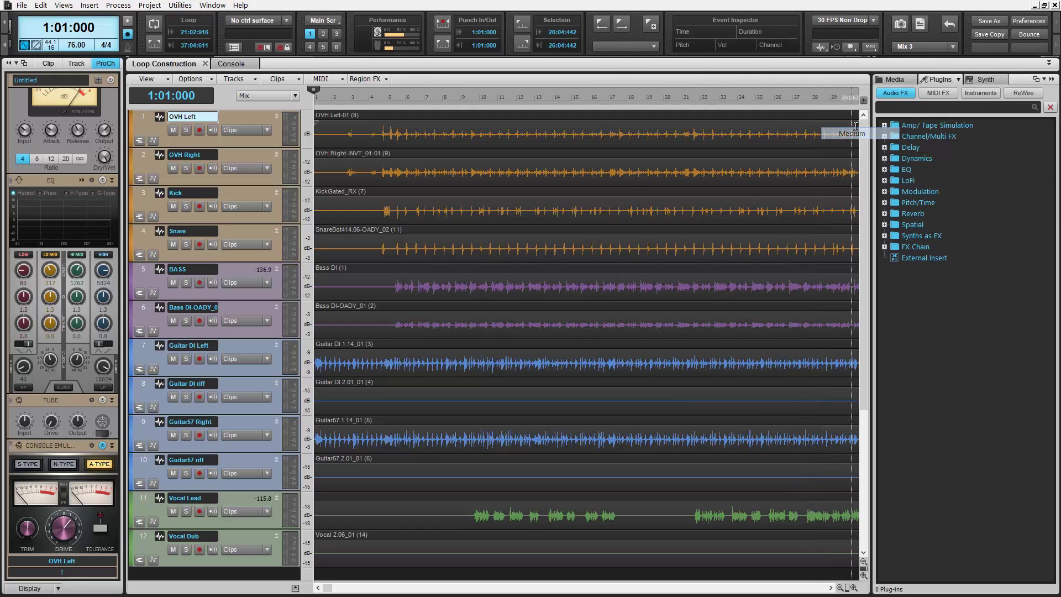
Resize all modules to Collapsed and view the collapsed Tools module's flyout.
{"action": "right_click", "coordinate": [885, 47]}
{"action": "mouse_move", "coordinate": [935, 98]}
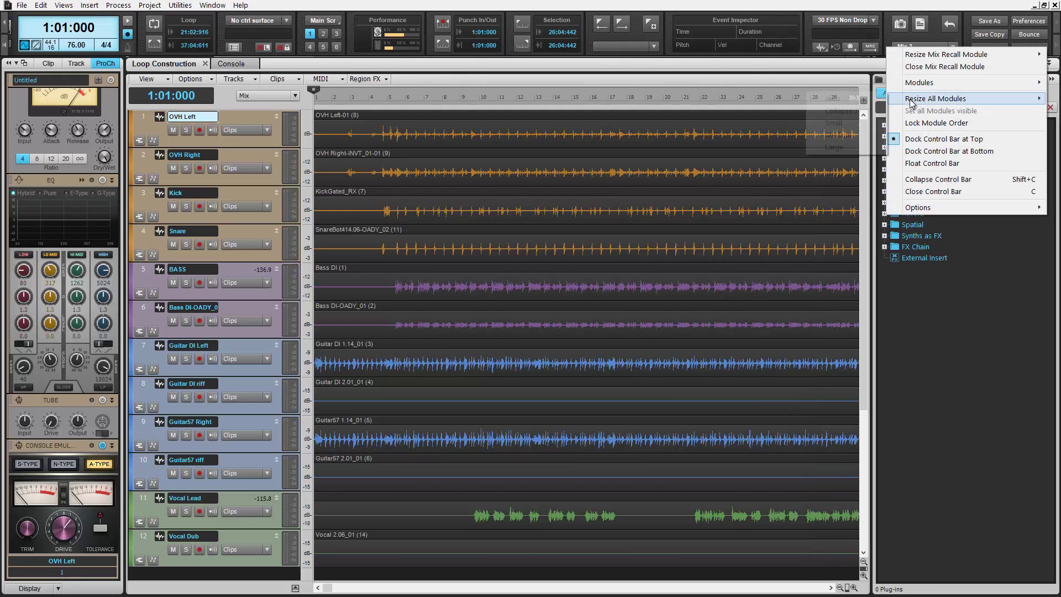
{"action": "left_click", "coordinate": [862, 117]}
{"action": "right_click", "coordinate": [839, 33]}
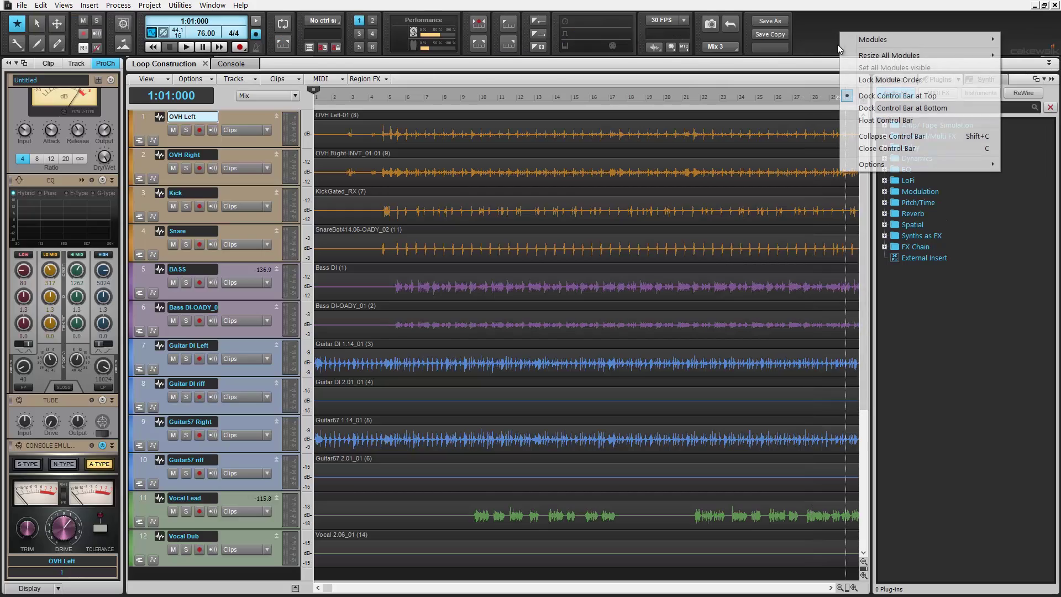
{"action": "mouse_move", "coordinate": [888, 55]}
{"action": "left_click", "coordinate": [805, 71]}
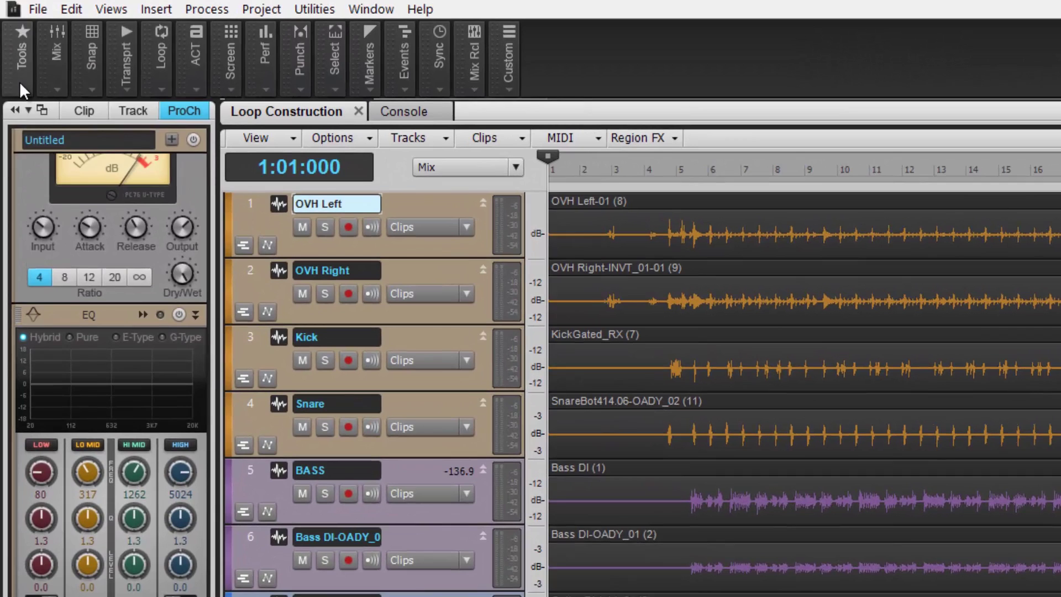
{"action": "left_click", "coordinate": [12, 47]}
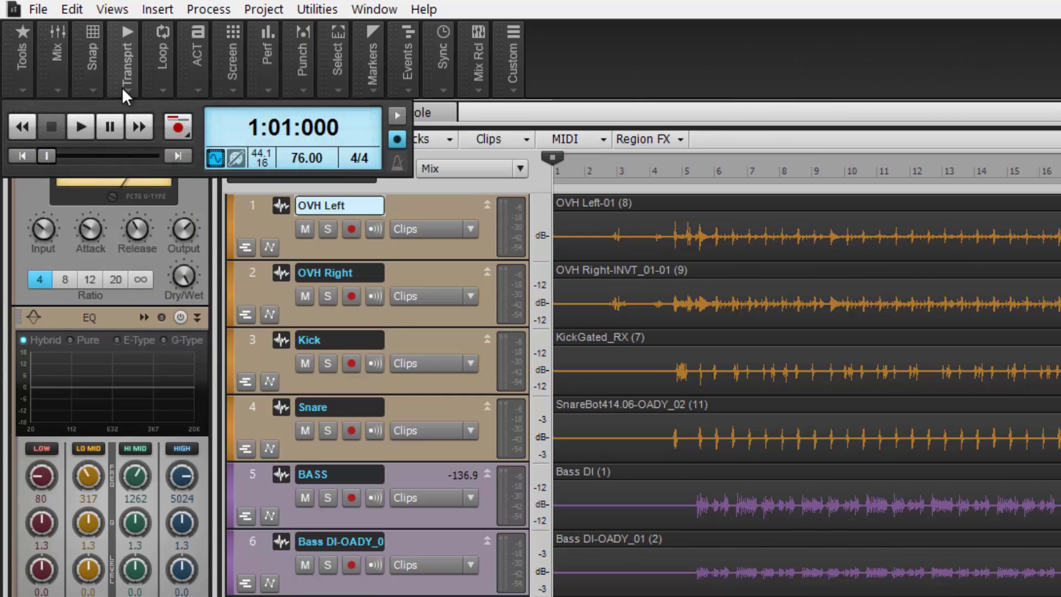
{"action": "mouse_move", "coordinate": [161, 58]}
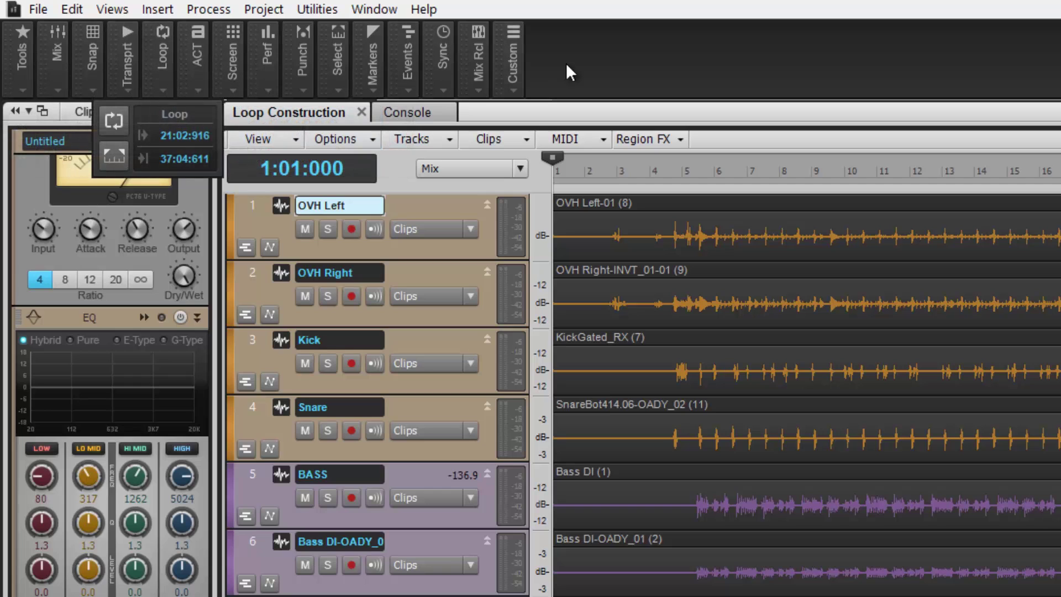
Resize all control-bar modules to Auto to restore their full size.
{"action": "right_click", "coordinate": [605, 76]}
{"action": "mouse_move", "coordinate": [692, 116]}
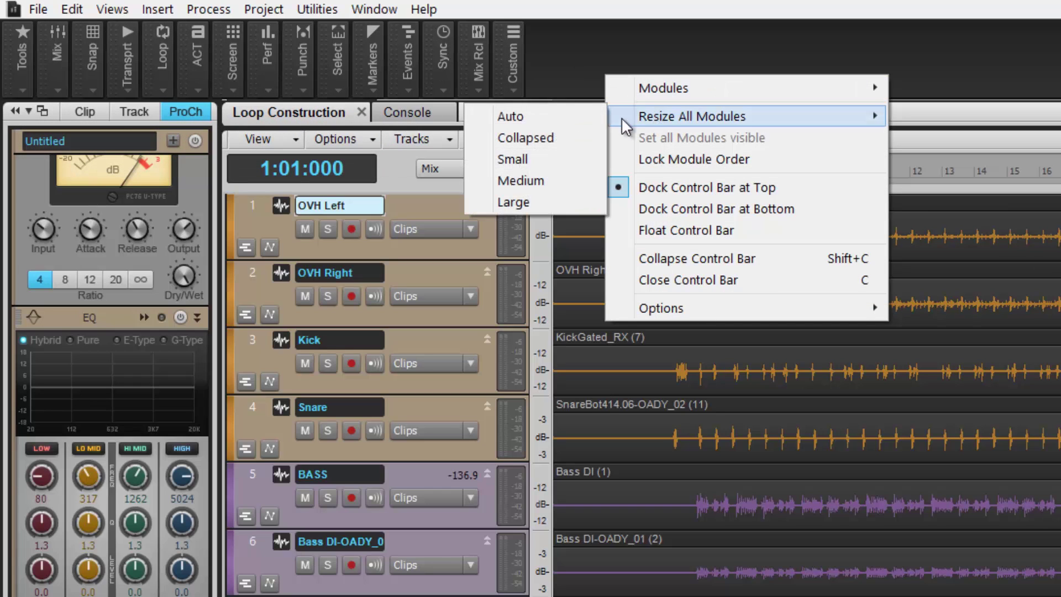
{"action": "left_click", "coordinate": [554, 117]}
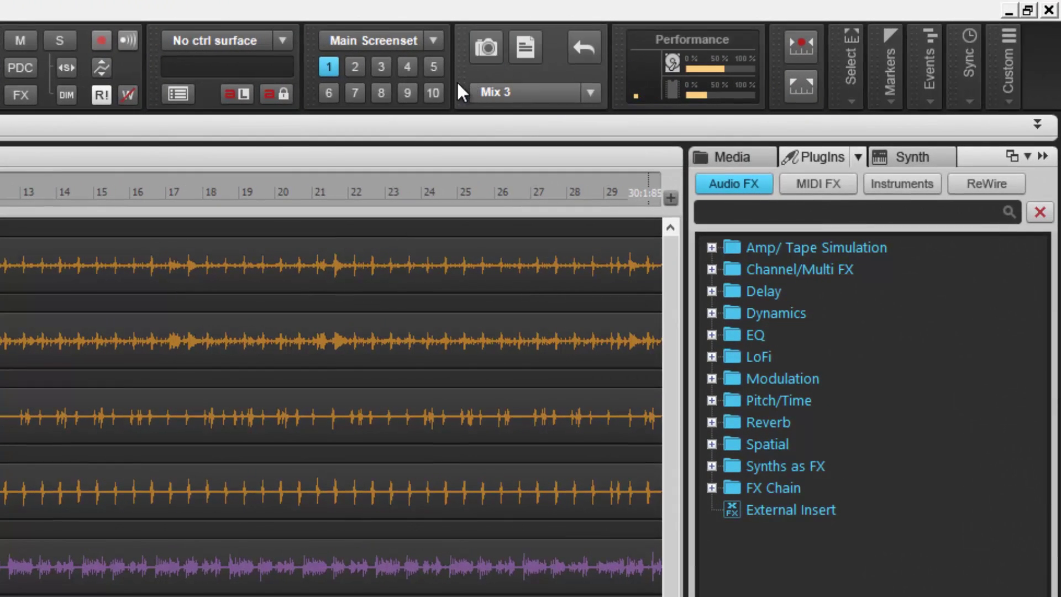
{"action": "right_click", "coordinate": [463, 80]}
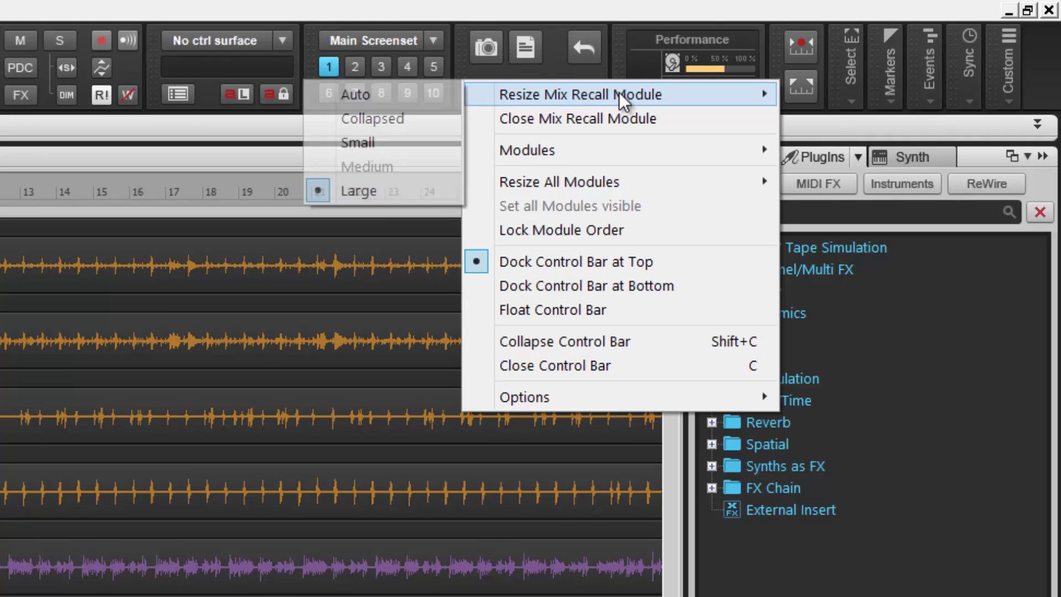
{"action": "mouse_move", "coordinate": [580, 95]}
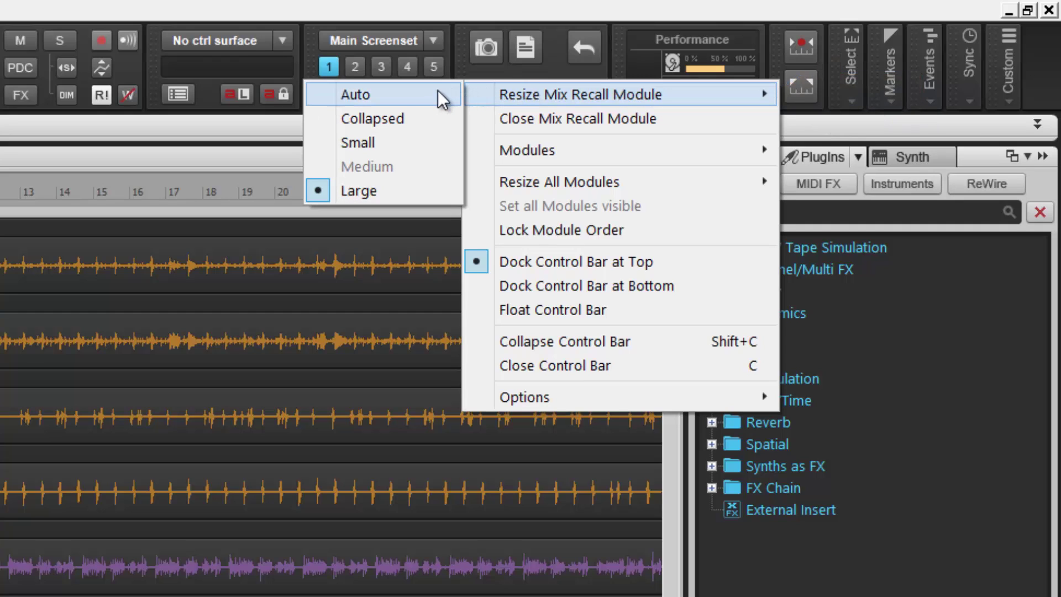
{"action": "left_click", "coordinate": [429, 118]}
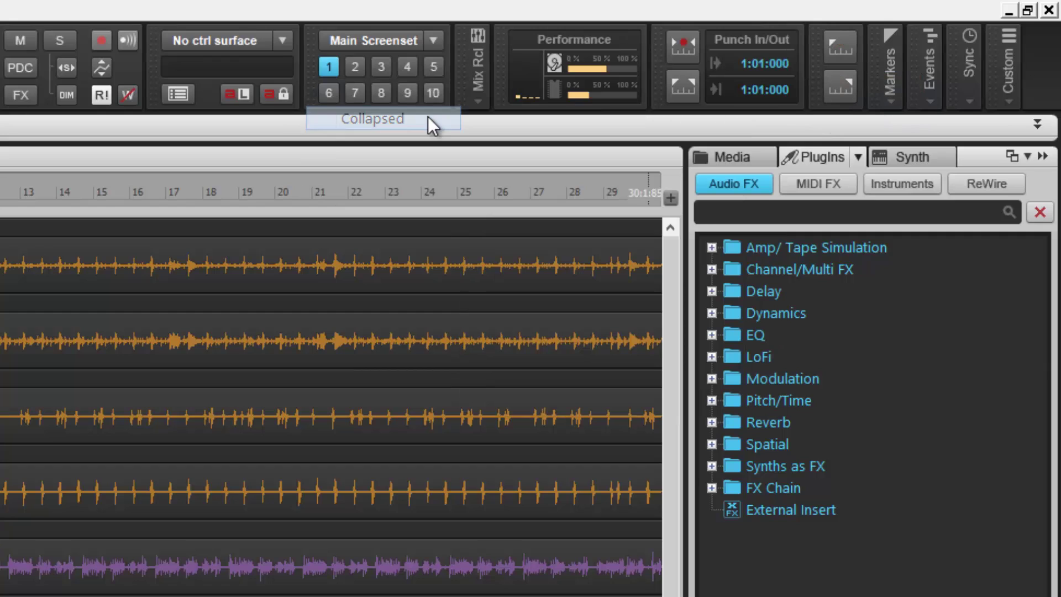
{"action": "left_click", "coordinate": [478, 100]}
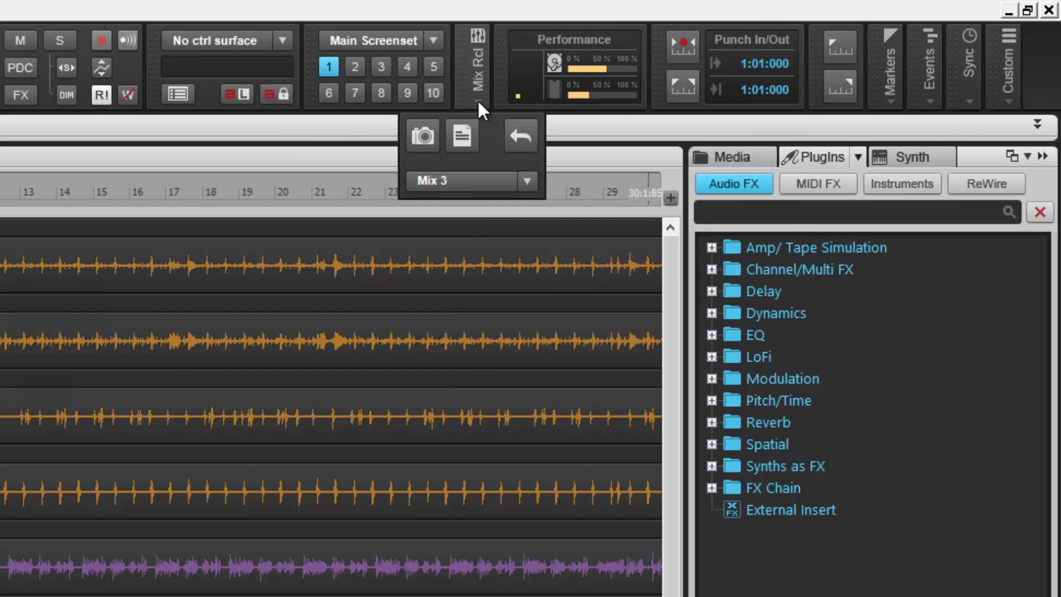
{"action": "right_click", "coordinate": [477, 99]}
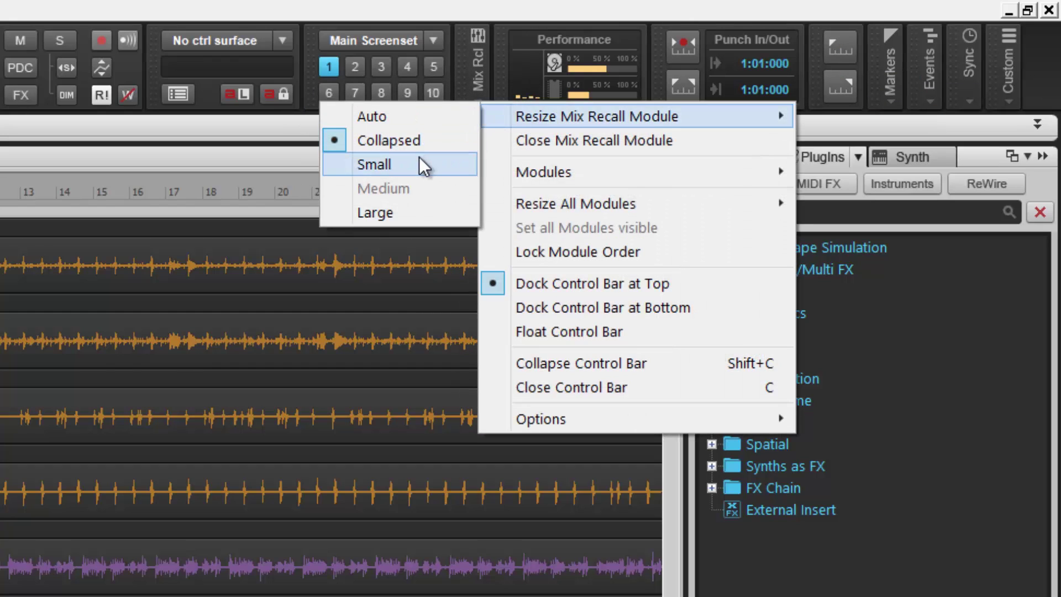
{"action": "mouse_move", "coordinate": [597, 116]}
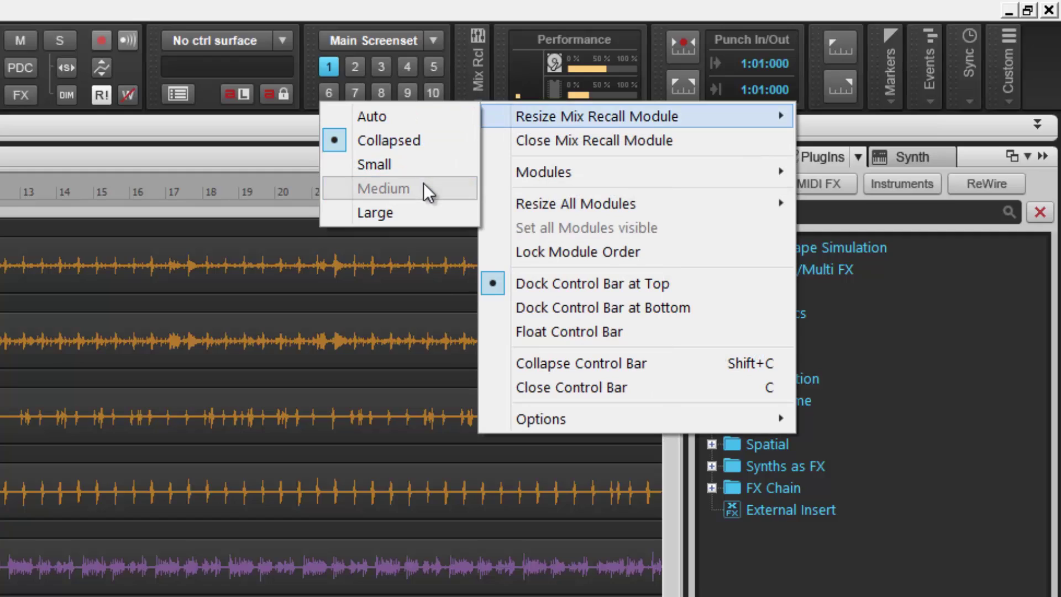
{"action": "left_click", "coordinate": [429, 209]}
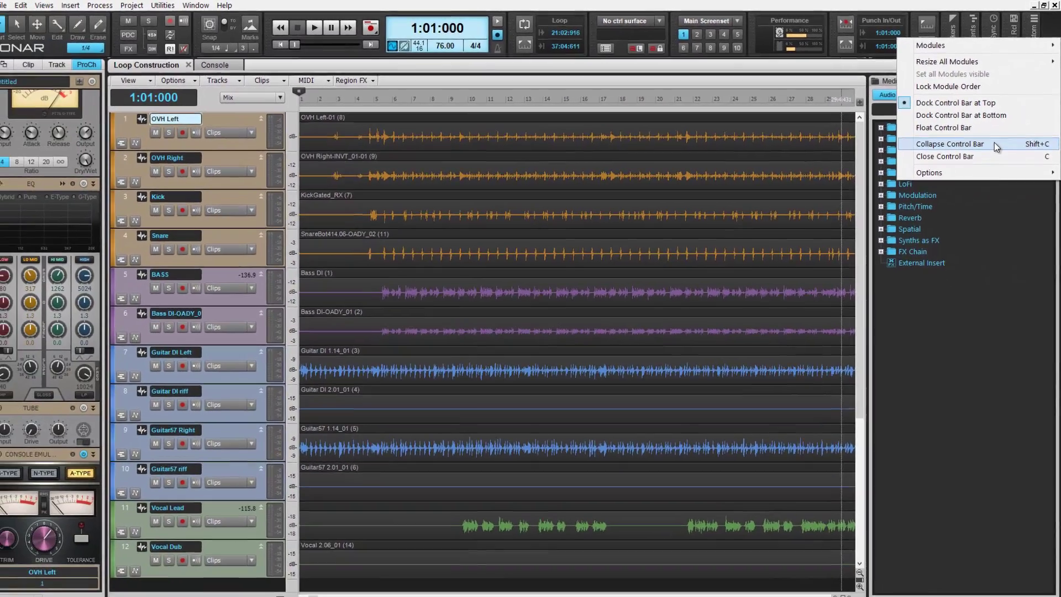
{"action": "left_click", "coordinate": [994, 143]}
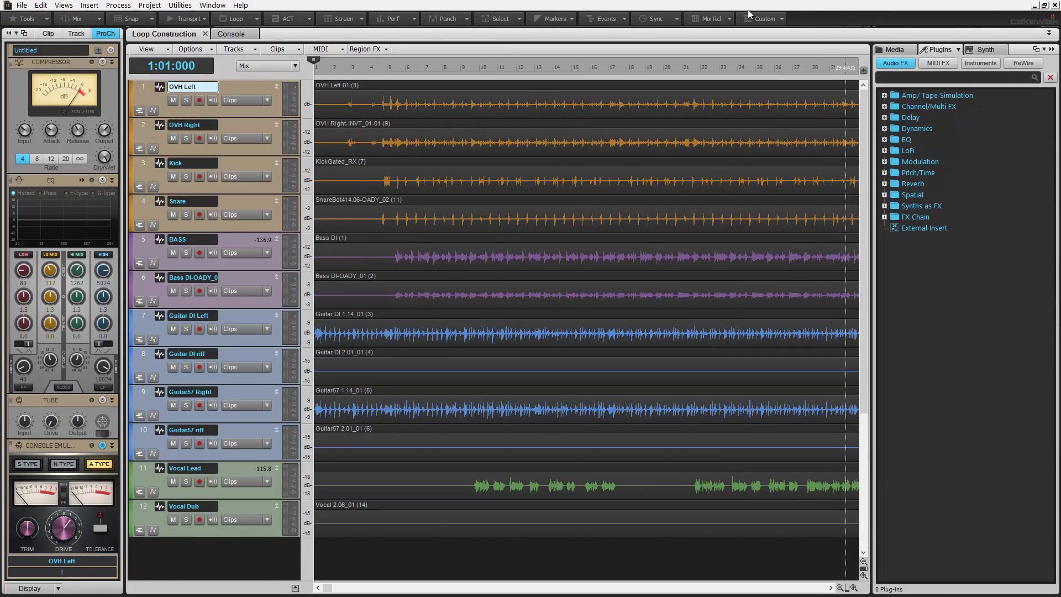
{"action": "key", "text": "shift+c"}
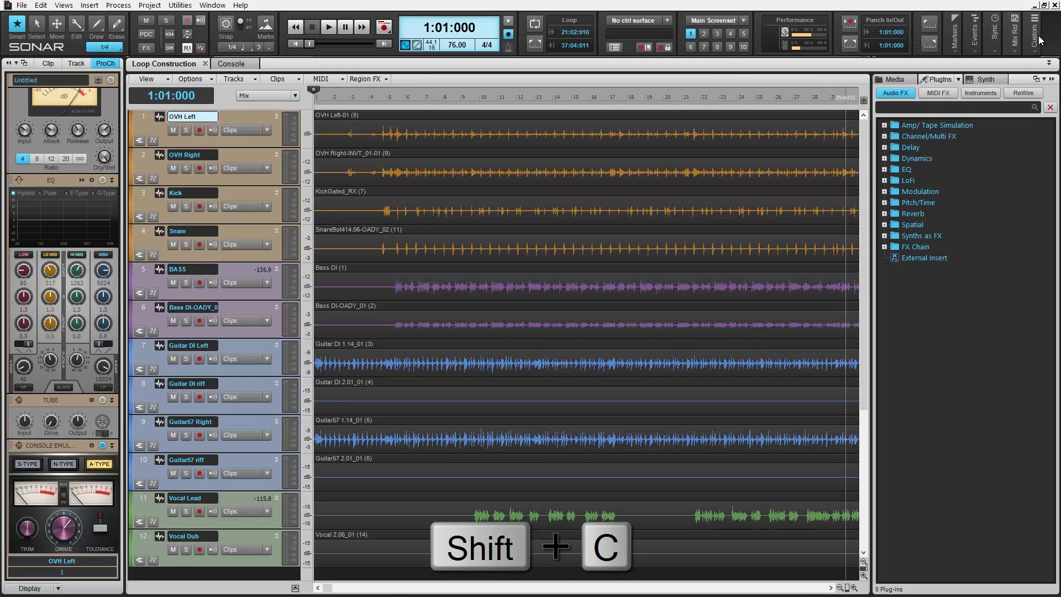
{"action": "right_click", "coordinate": [1045, 40]}
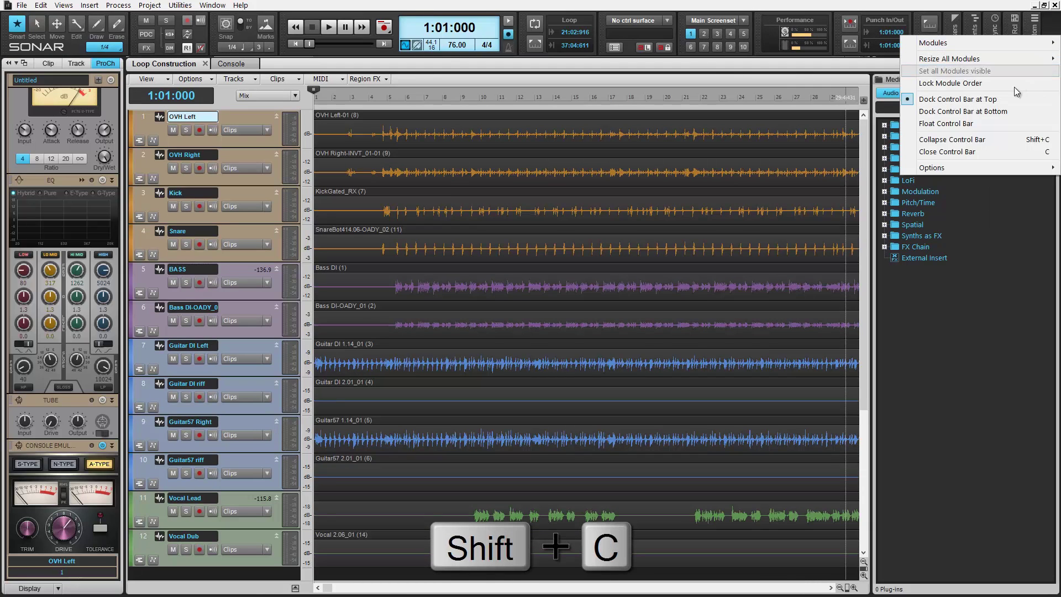
{"action": "left_click", "coordinate": [983, 150]}
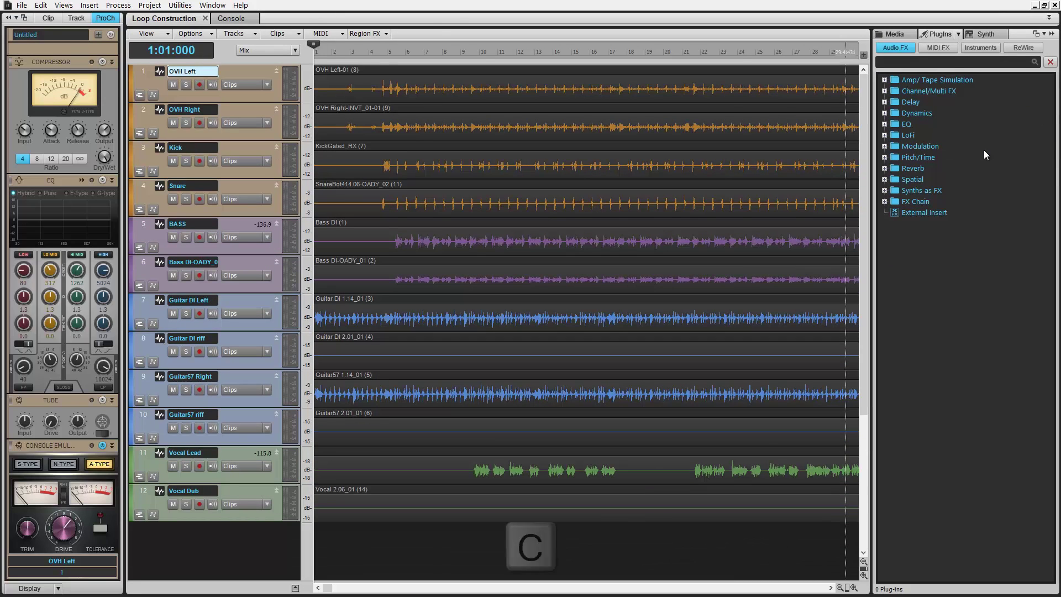
{"action": "key", "text": "c"}
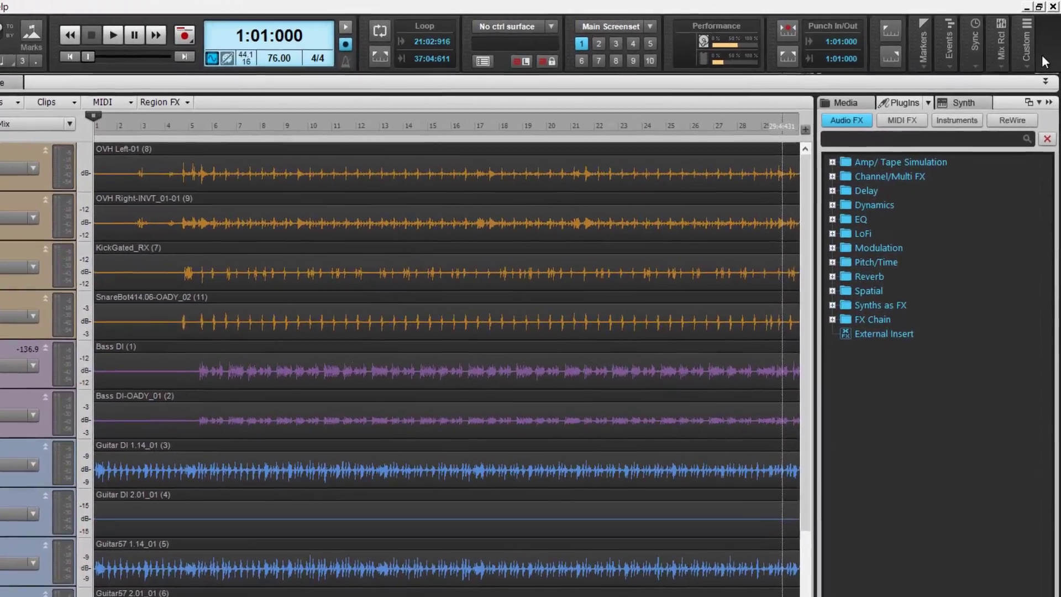
Reset the control bar to its defaults with Options > Reset Control Bar.
{"action": "right_click", "coordinate": [1031, 59]}
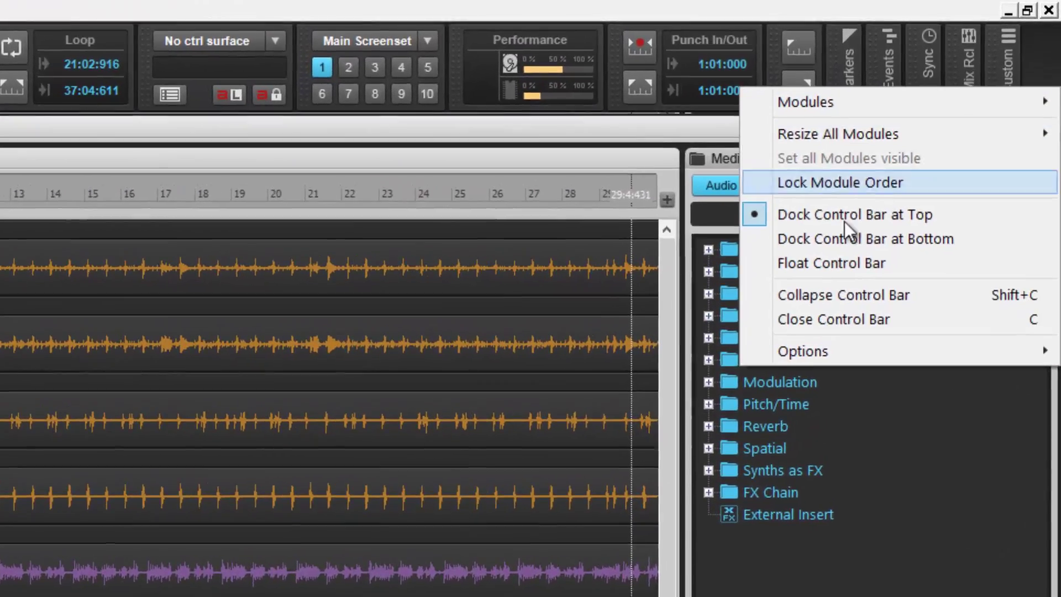
{"action": "mouse_move", "coordinate": [721, 462]}
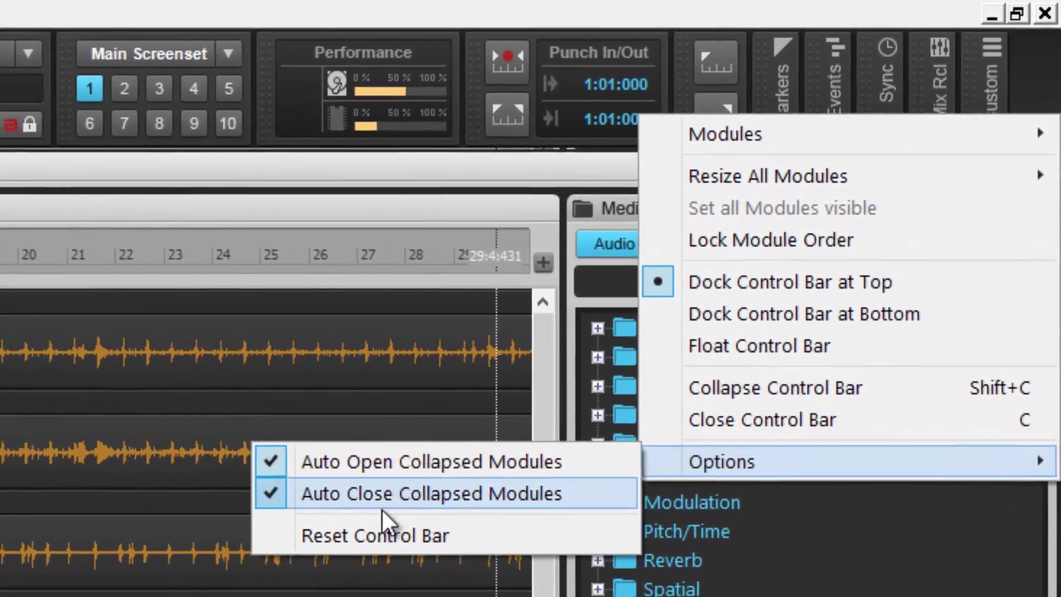
{"action": "left_click", "coordinate": [450, 564]}
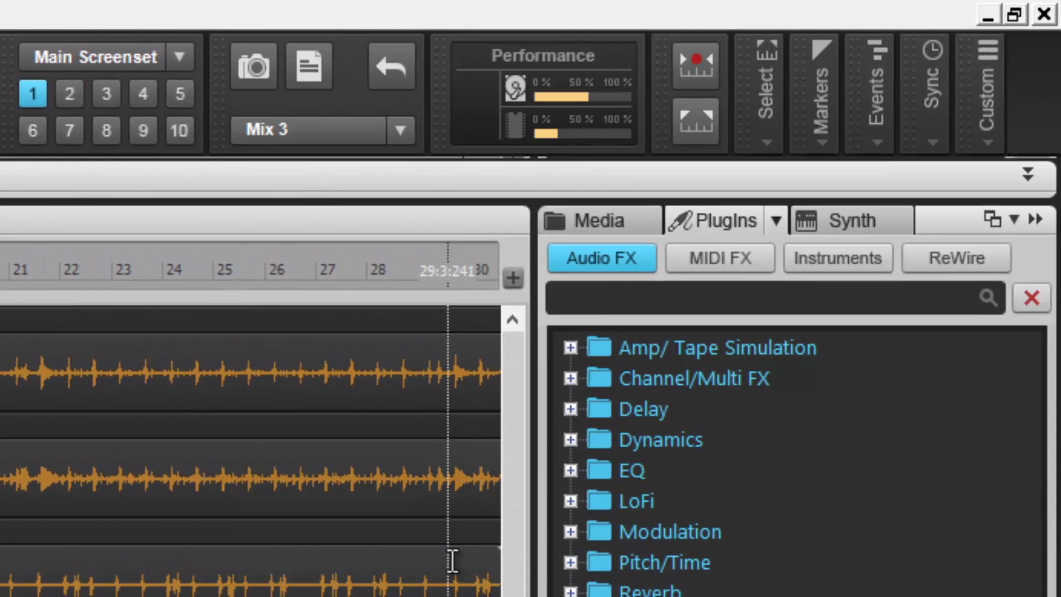